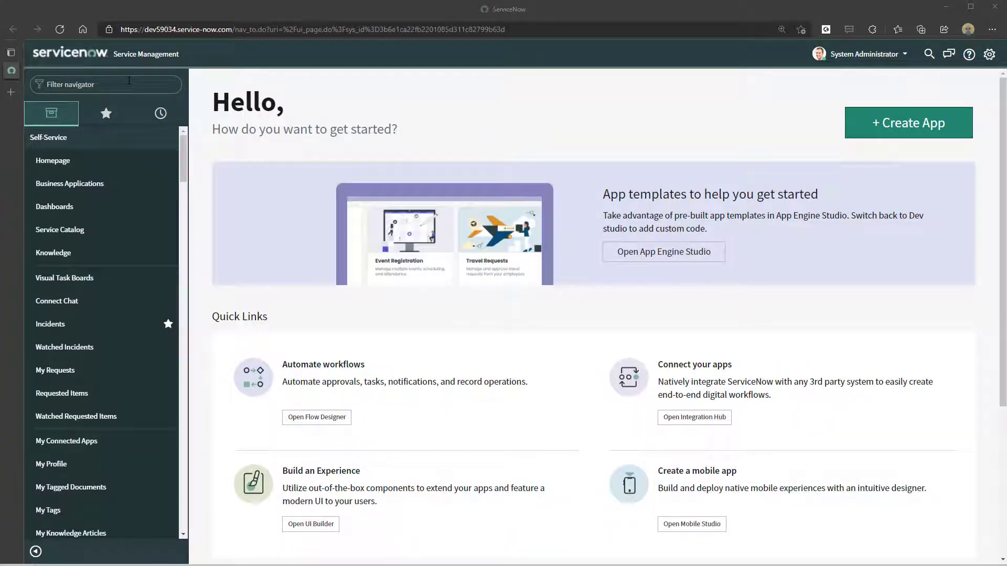
# Step: Search the navigator for Incident and open the All incidents list
pyautogui.click(129, 80)
pyautogui.write('Incident')
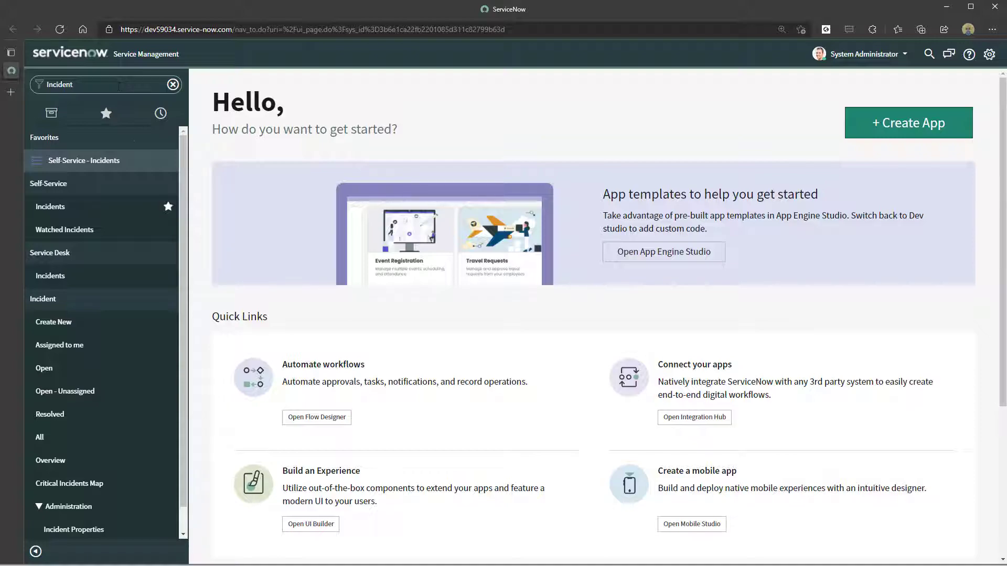
pyautogui.moveTo(39, 437)
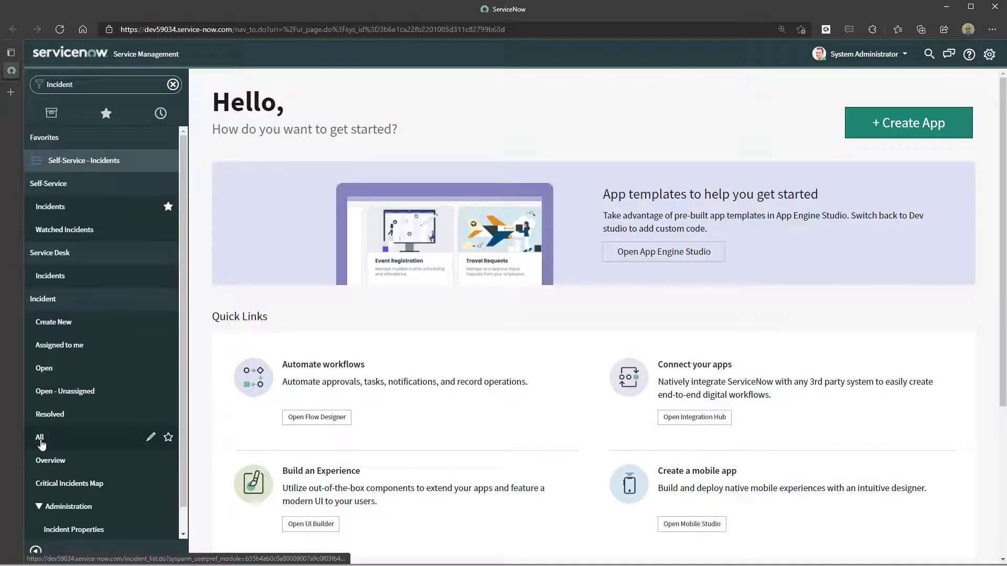
pyautogui.click(41, 444)
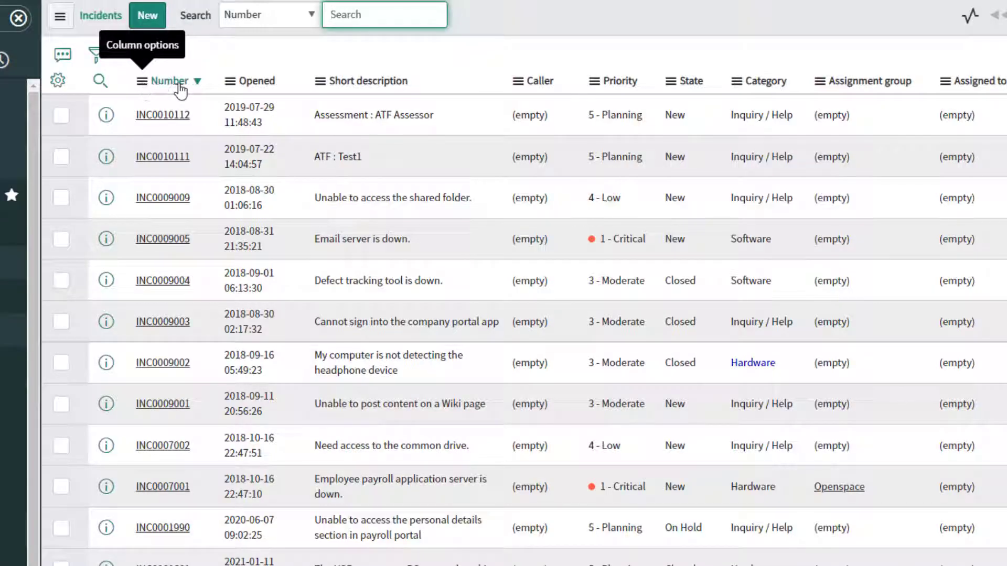
# Step: Export the 66-record incident list to Excel (.xlsx) from the Number column menu
pyautogui.click(142, 87)
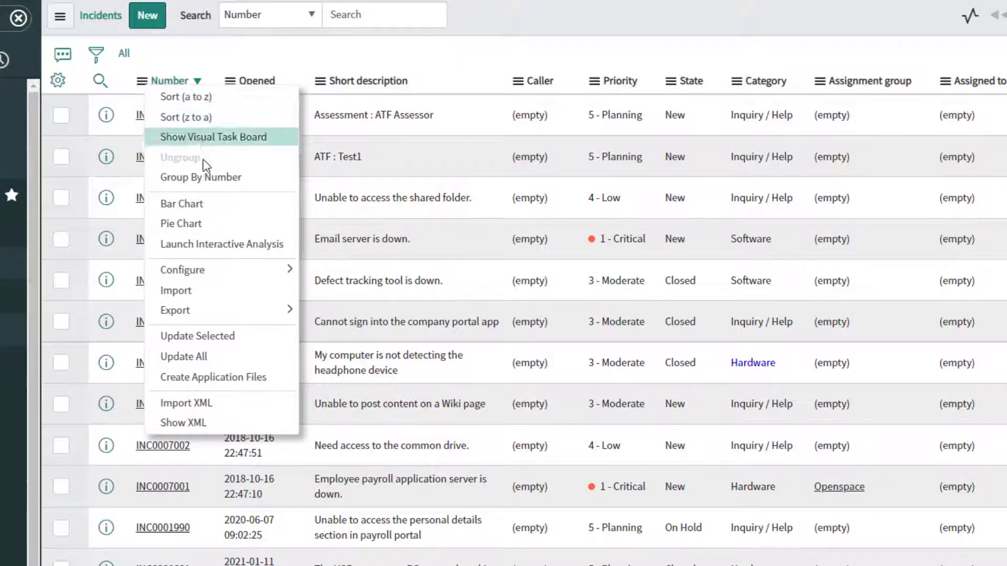
pyautogui.moveTo(175, 310)
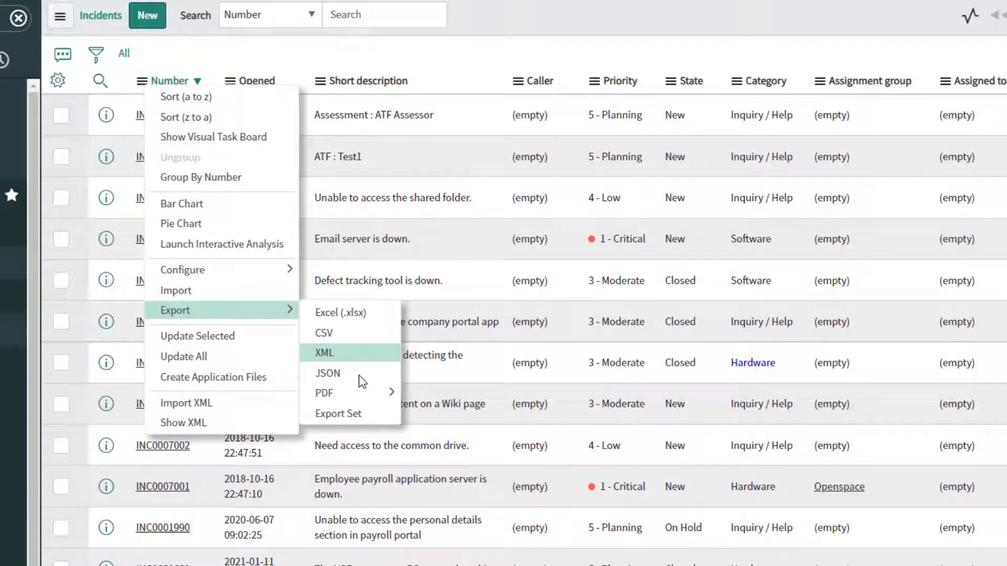
pyautogui.click(357, 318)
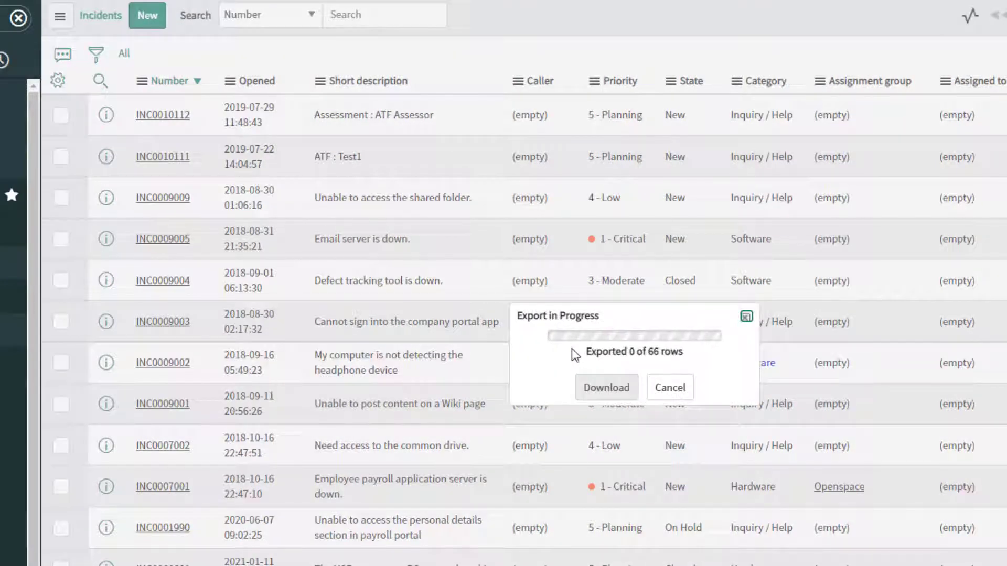
# Step: Download incident.xlsx from the Export Complete dialog and open it in Excel
pyautogui.click(606, 383)
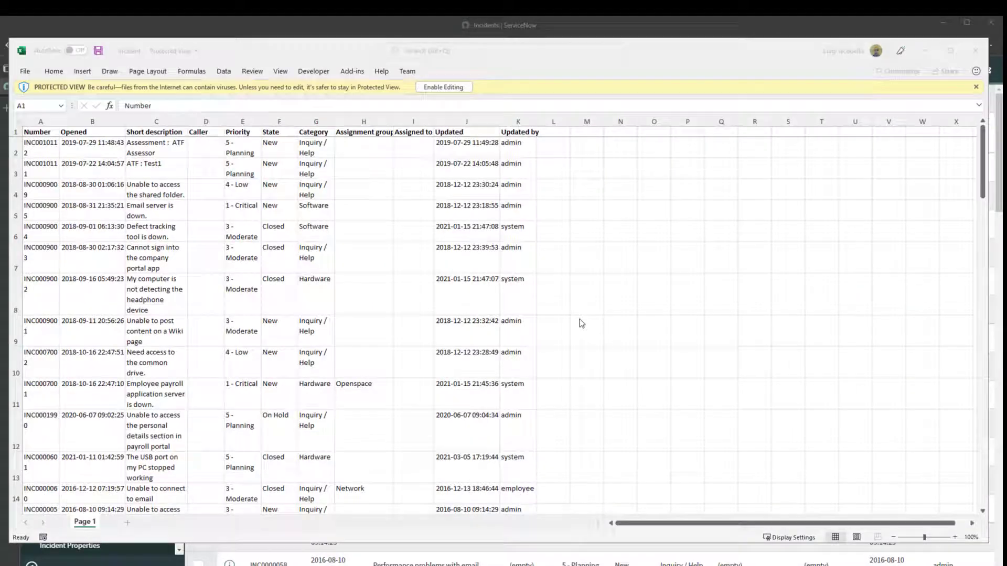
# Step: Check cells E8 and A1, then move the Excel window down to reveal the browser
pyautogui.click(254, 291)
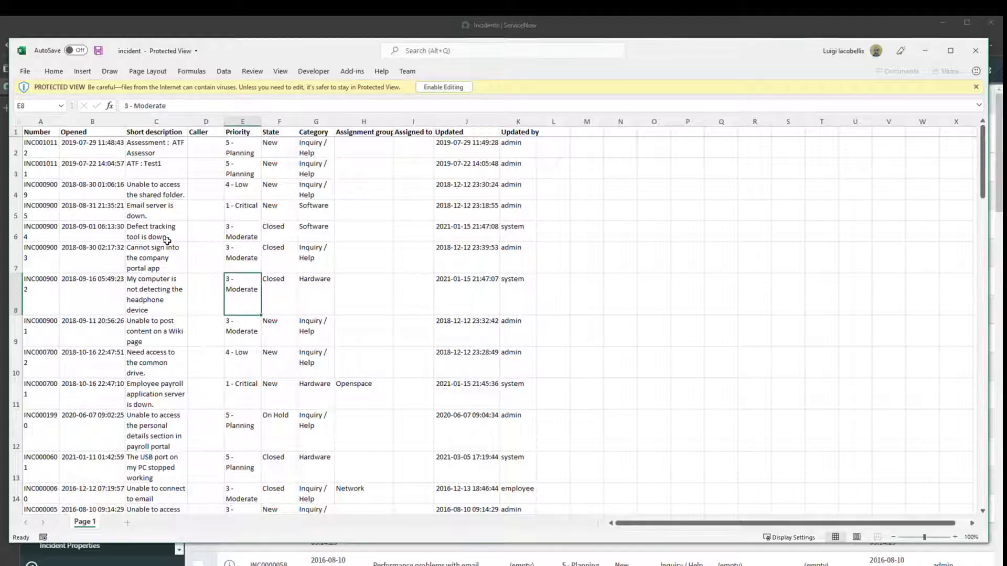
pyautogui.click(54, 132)
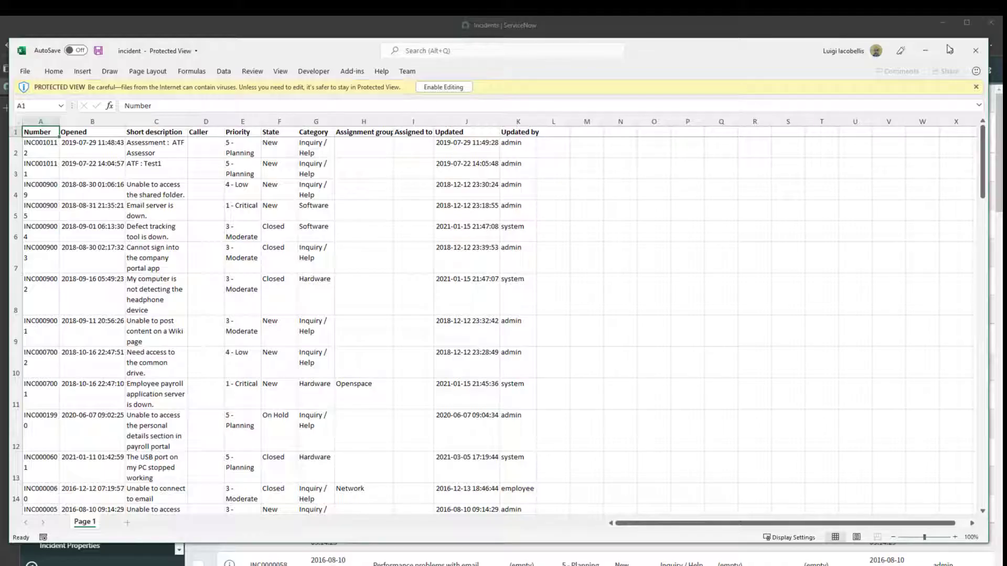
pyautogui.moveTo(784, 54)
pyautogui.mouseDown()
pyautogui.moveTo(799, 260)
pyautogui.moveTo(798, 185)
pyautogui.mouseUp()
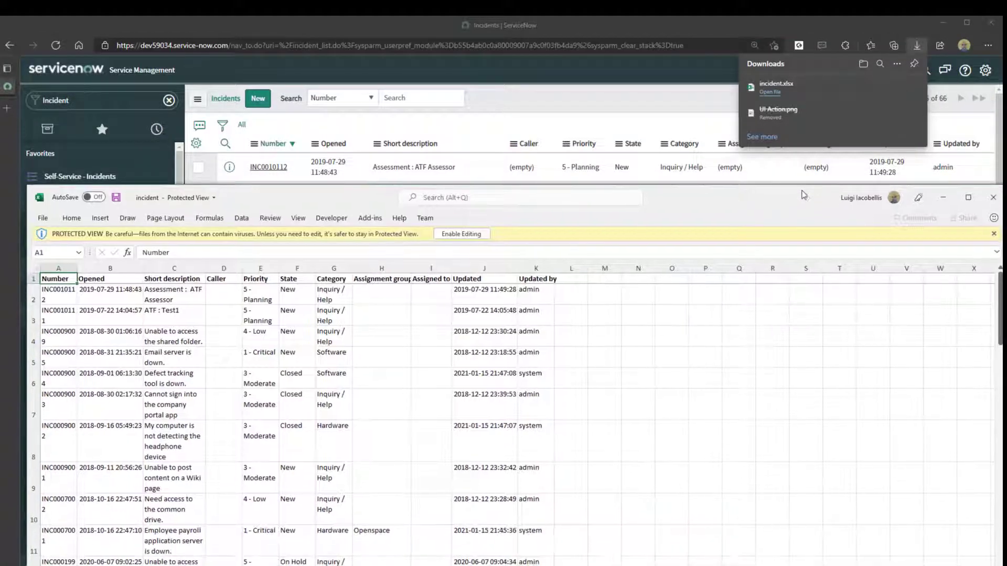
# Step: Bring the ServiceNow incident list window back in front of Excel
pyautogui.click(700, 97)
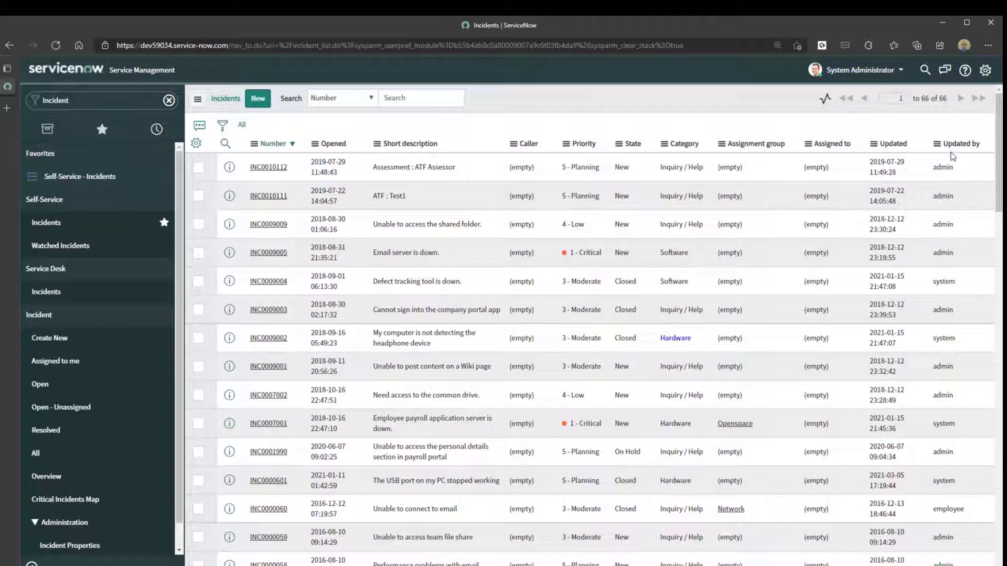
# Step: Show the incident list's export formats (Excel, CSV, XML, JSON, PDF) again
pyautogui.click(514, 145)
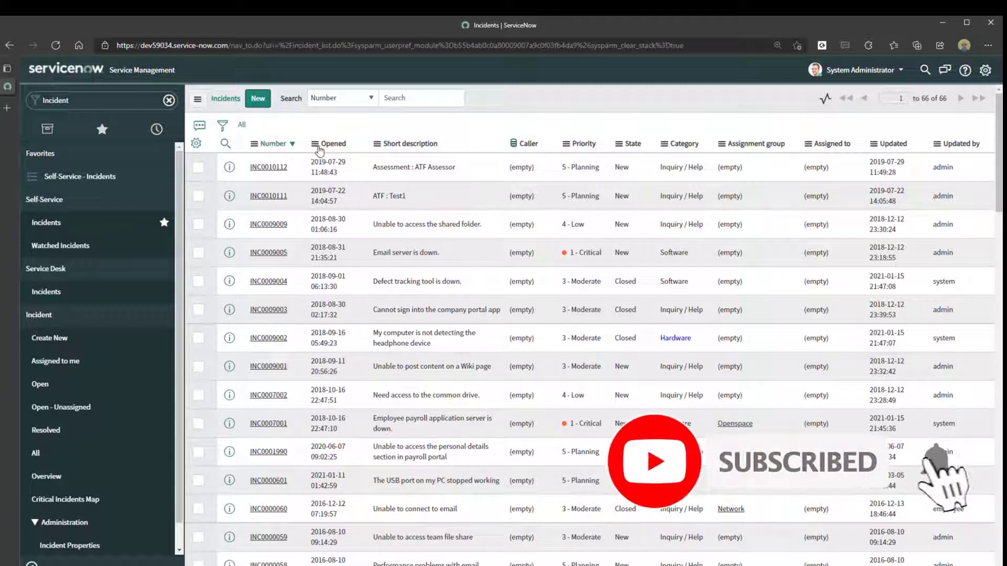
pyautogui.click(253, 147)
pyautogui.moveTo(271, 301)
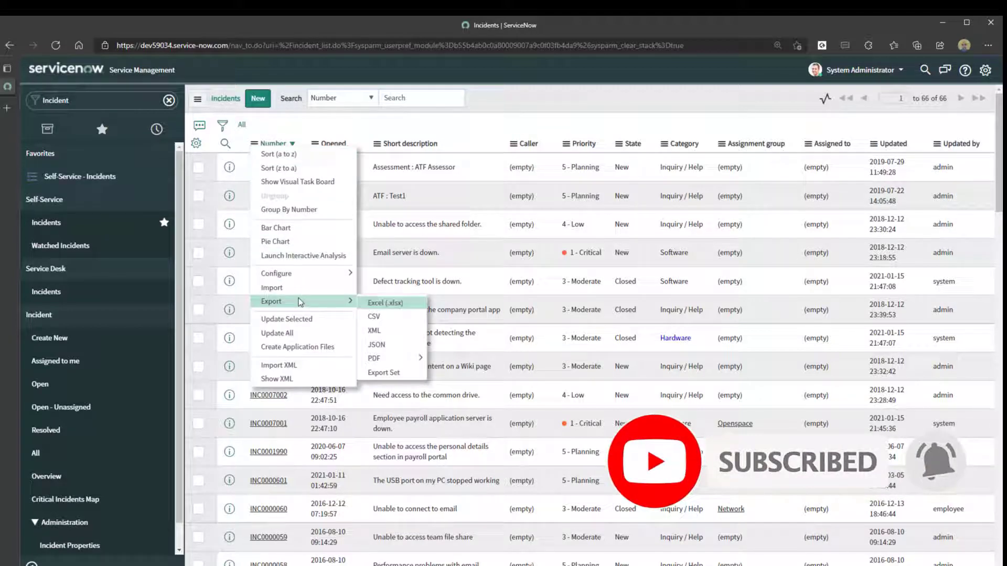